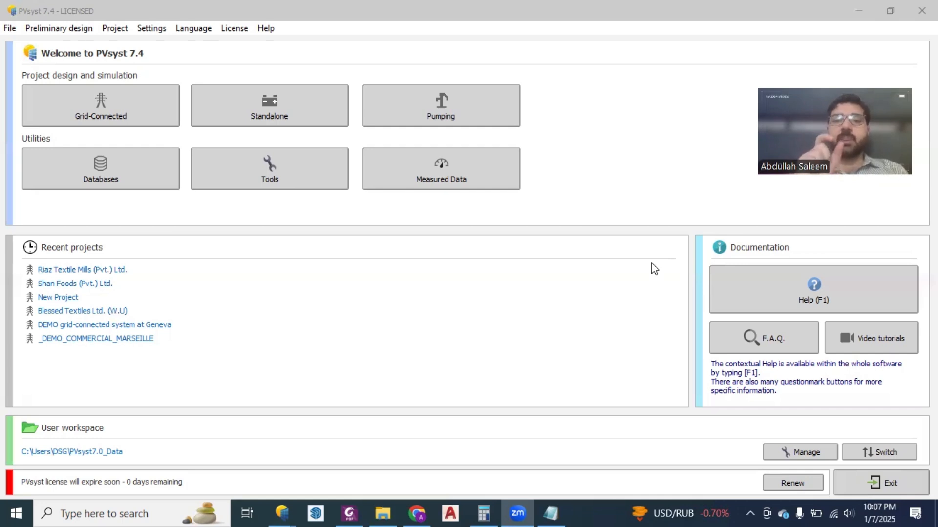
Open the recent project Riaz Textile Mills (Pvt.) Ltd. and bring up the geographical site behind its weather data file.
{"action": "left_click", "coordinate": [86, 272]}
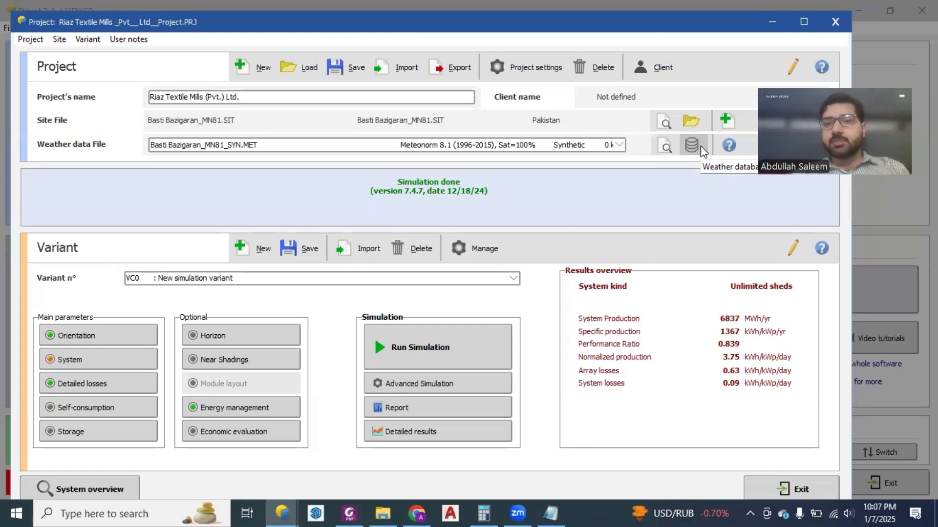
{"action": "left_click", "coordinate": [663, 147]}
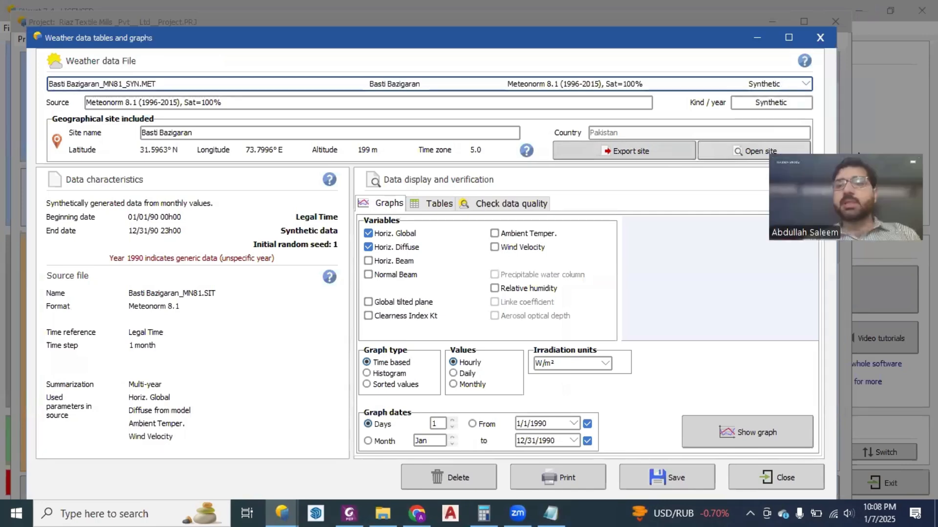
{"action": "left_click", "coordinate": [733, 150]}
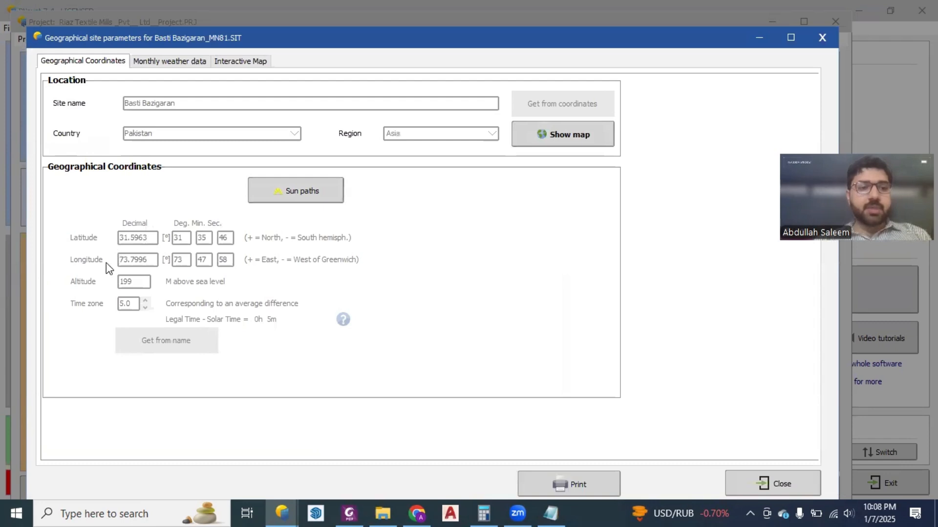
Review the Basti Bazigaran site's monthly weather data, interactive map and geographical coordinates, and return to the project.
{"action": "left_click", "coordinate": [184, 63]}
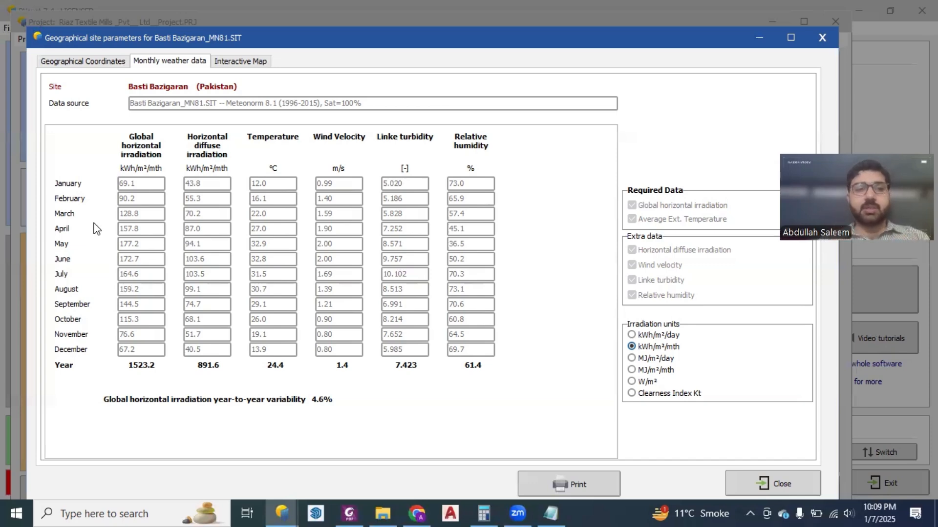
{"action": "left_click", "coordinate": [232, 62]}
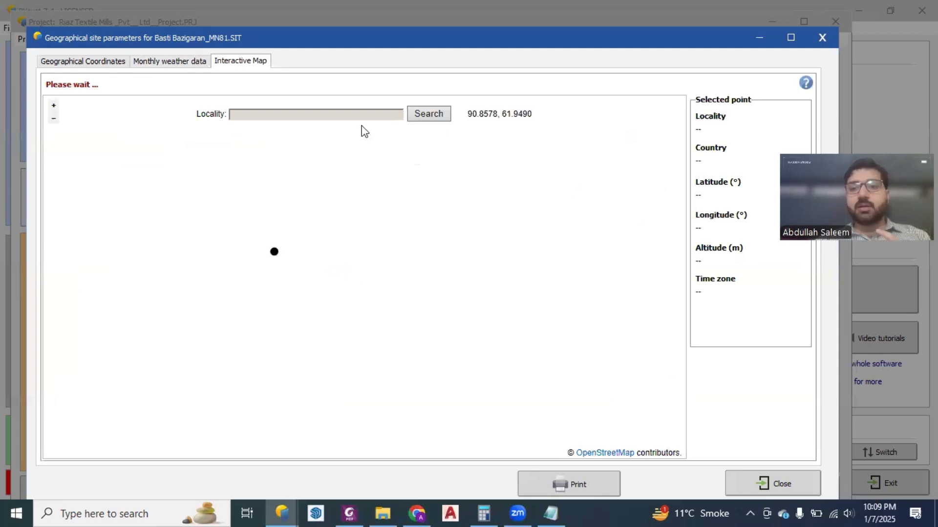
{"action": "left_click", "coordinate": [105, 63]}
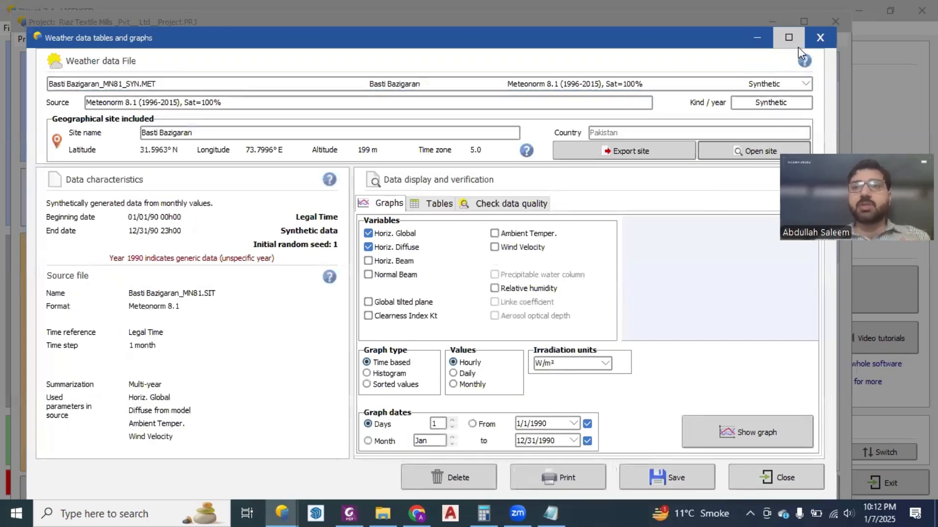
{"action": "left_click", "coordinate": [820, 38]}
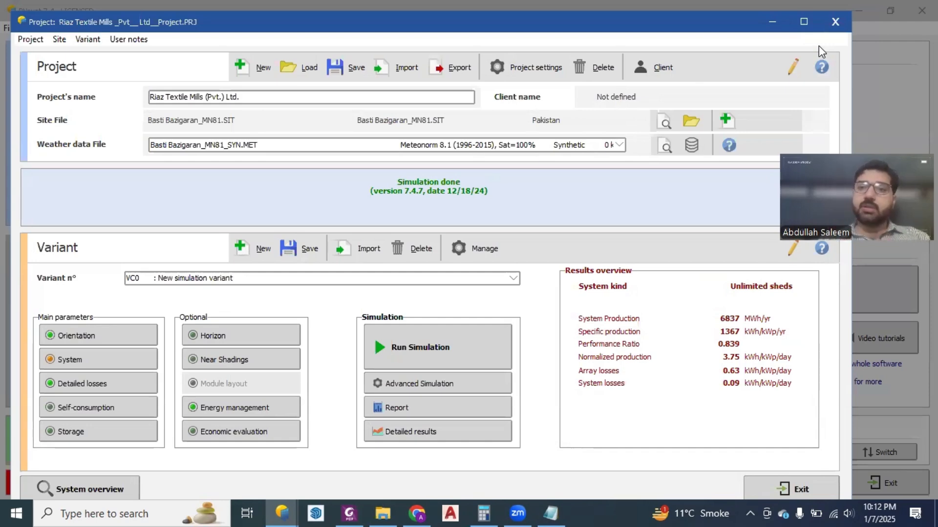
Examine the geographical site list and the new-site interactive map in the weather database, and return to the project.
{"action": "left_click", "coordinate": [692, 146]}
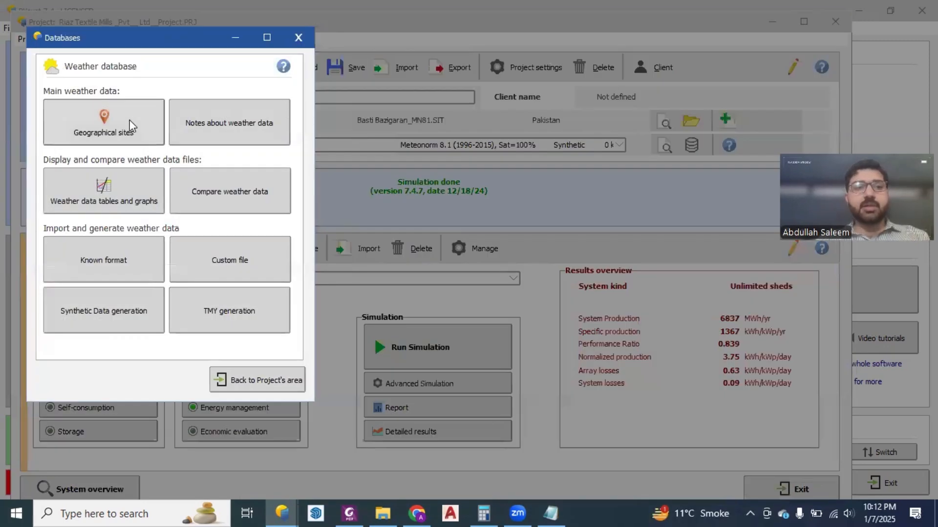
{"action": "left_click", "coordinate": [130, 119]}
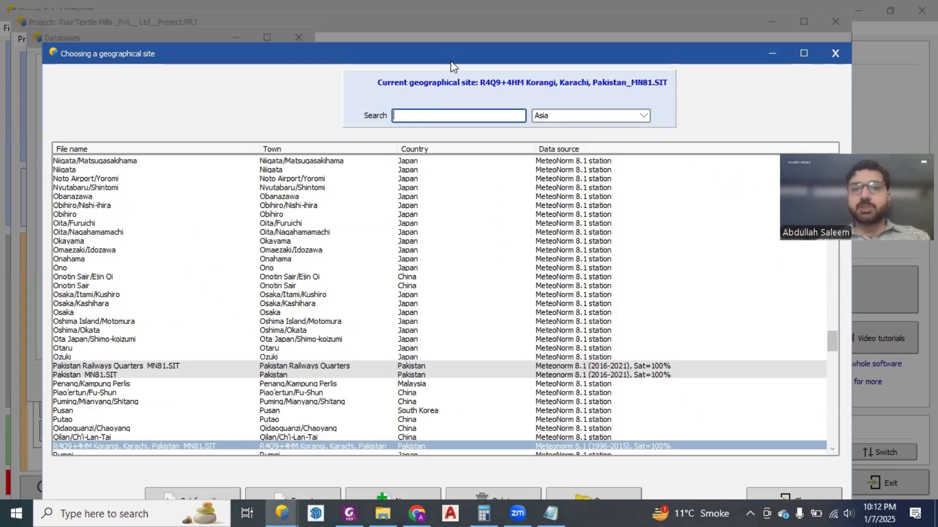
{"action": "left_click_drag", "start_coordinate": [459, 51], "coordinate": [446, 22]}
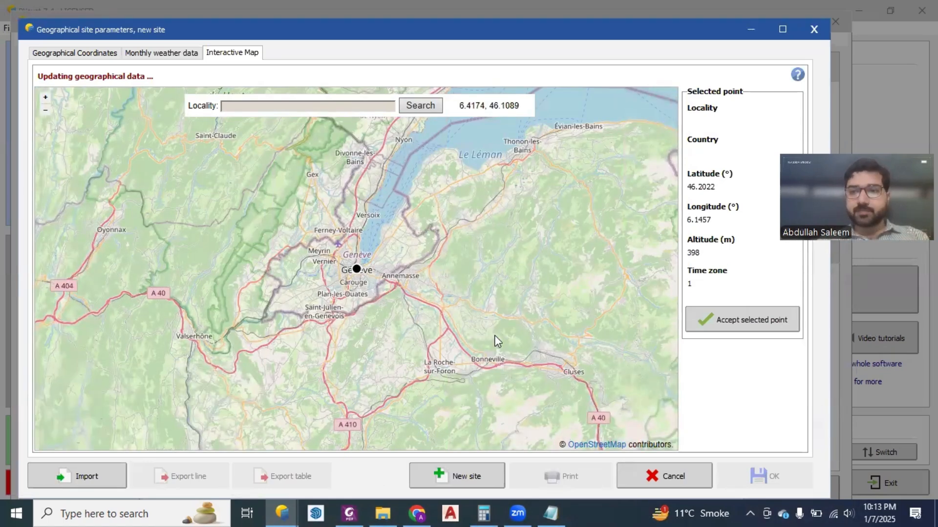
{"action": "left_click", "coordinate": [812, 26]}
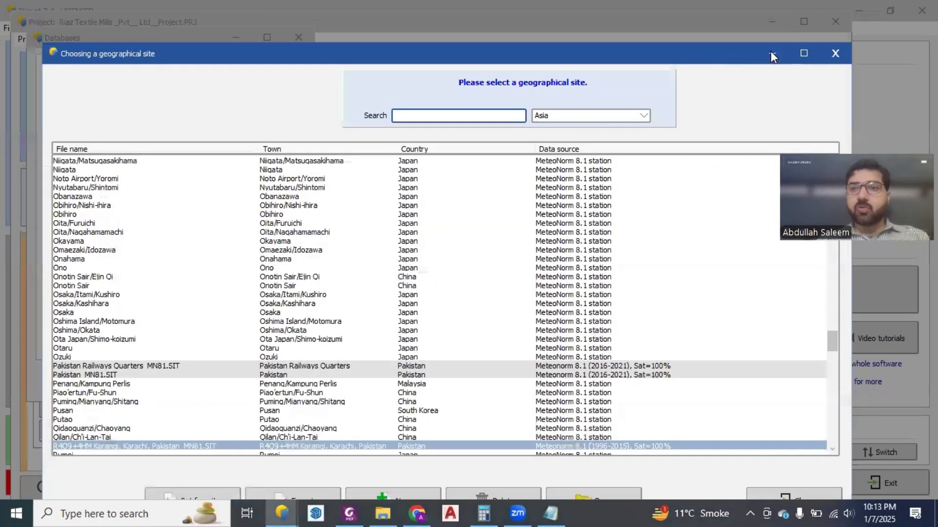
{"action": "left_click", "coordinate": [825, 62]}
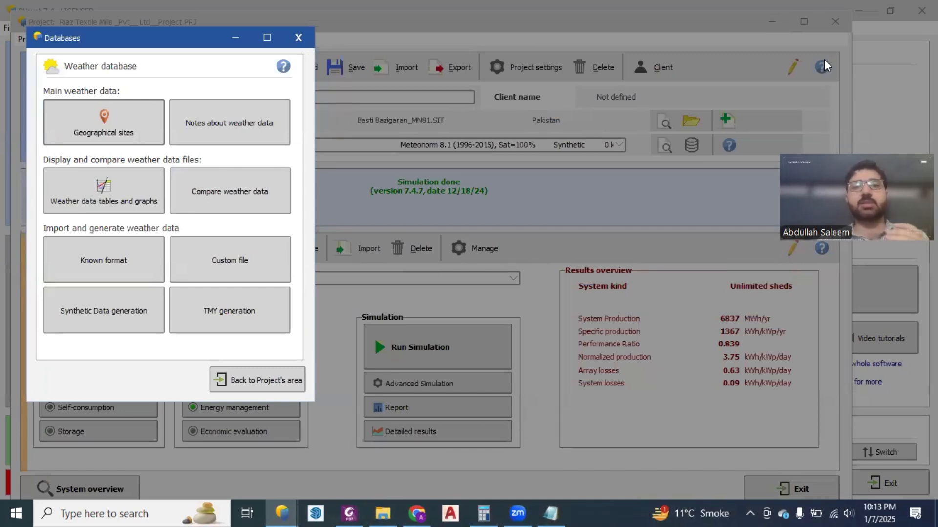
{"action": "left_click", "coordinate": [296, 39]}
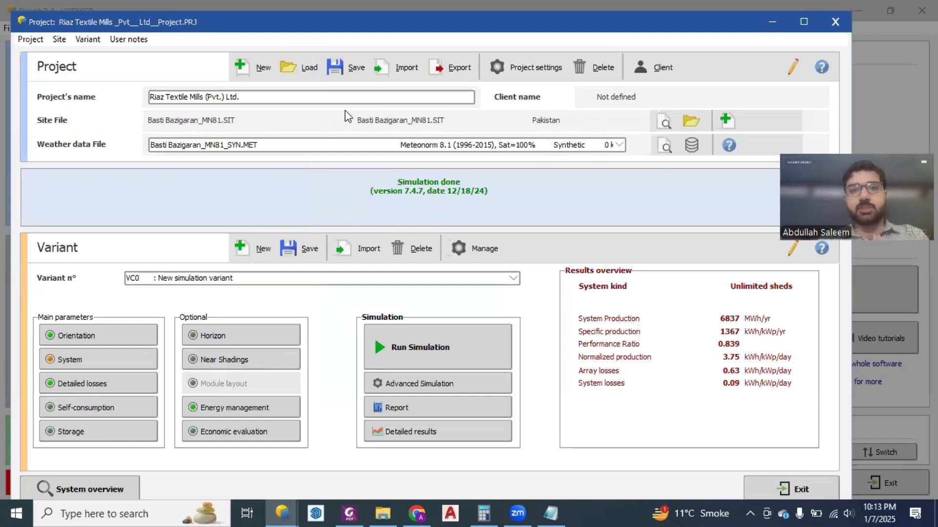
In the project settings, apply a common albedo value of 0.25 to all months and replace it with 0.26.
{"action": "left_click", "coordinate": [538, 67]}
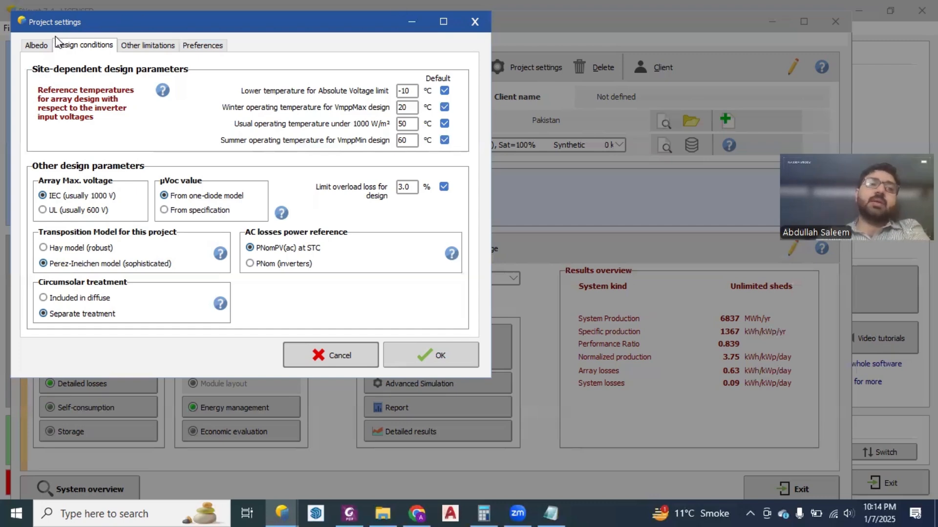
{"action": "left_click", "coordinate": [37, 45]}
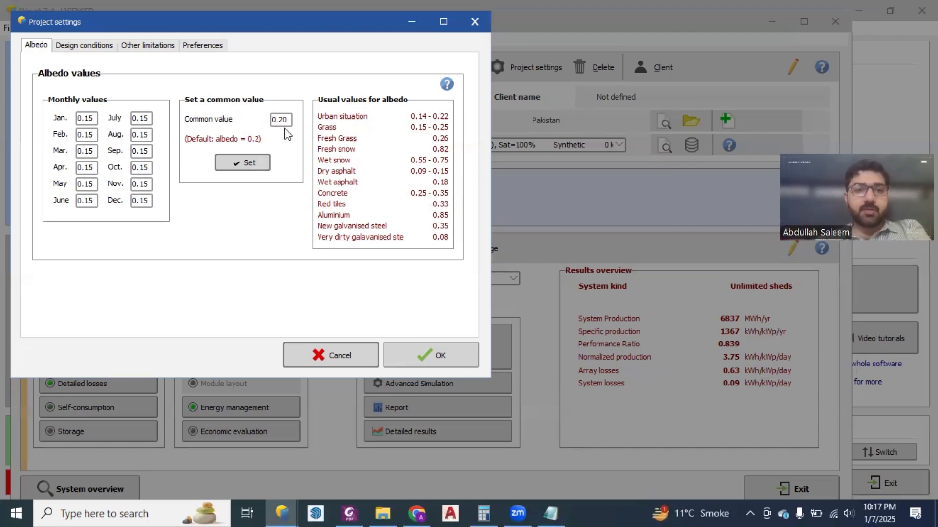
{"action": "left_click_drag", "start_coordinate": [290, 120], "coordinate": [264, 122]}
{"action": "type", "text": "0.25"}
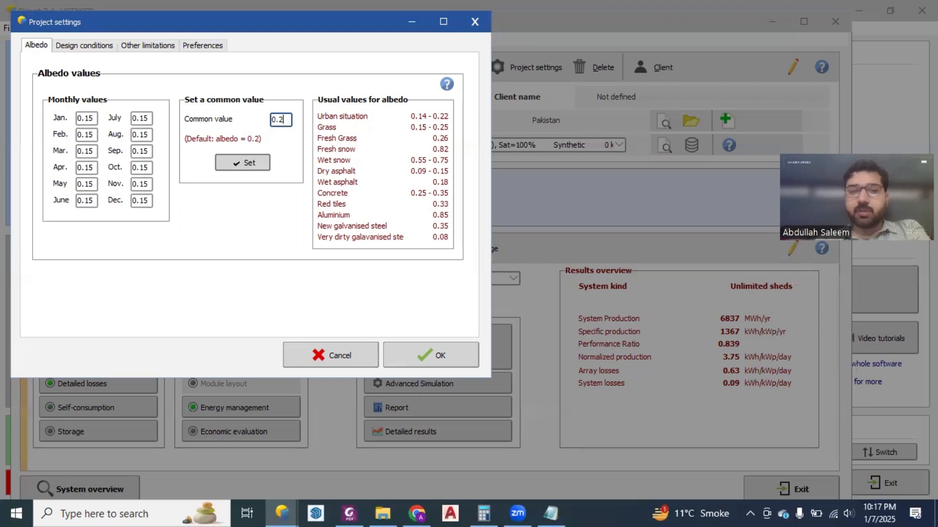
{"action": "left_click", "coordinate": [237, 157]}
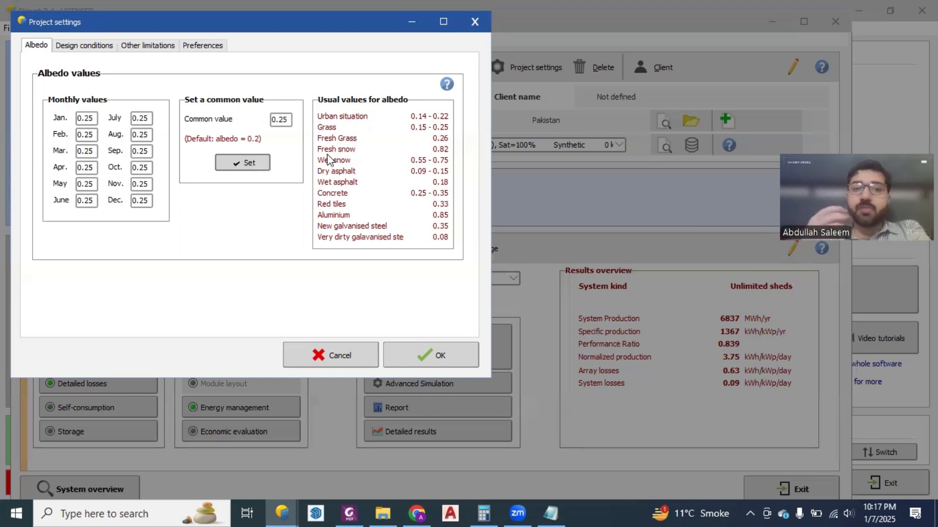
{"action": "left_click_drag", "start_coordinate": [291, 119], "coordinate": [262, 122]}
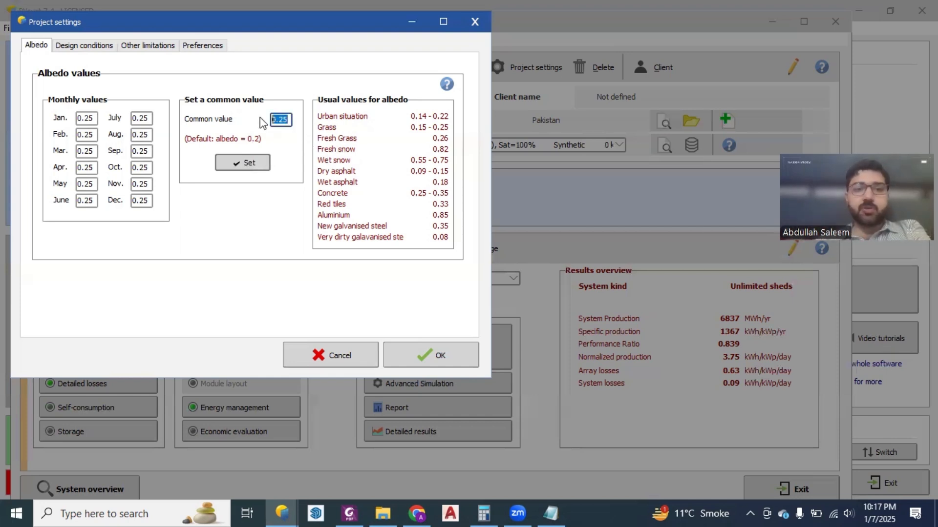
{"action": "type", "text": "0.26"}
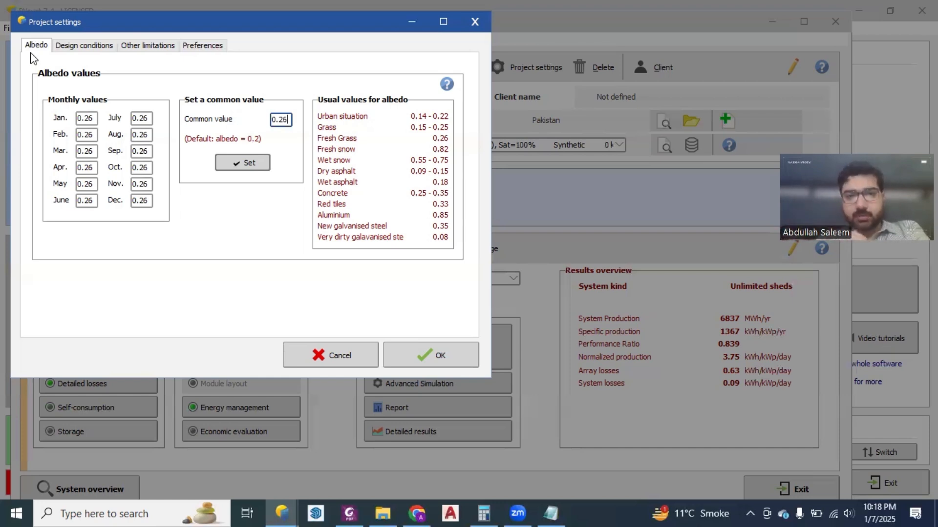
Review the design conditions, other limitations and interface preferences, and accept the project settings.
{"action": "left_click", "coordinate": [102, 48]}
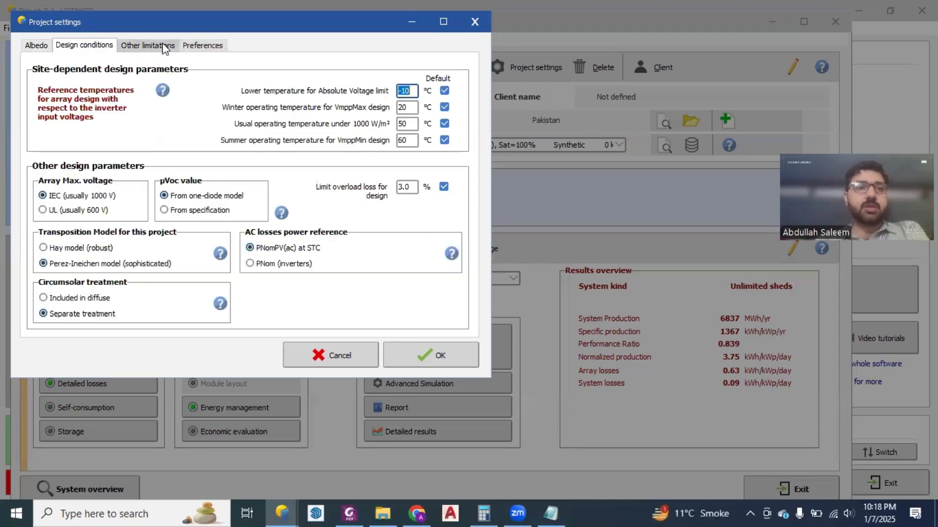
{"action": "left_click", "coordinate": [139, 45]}
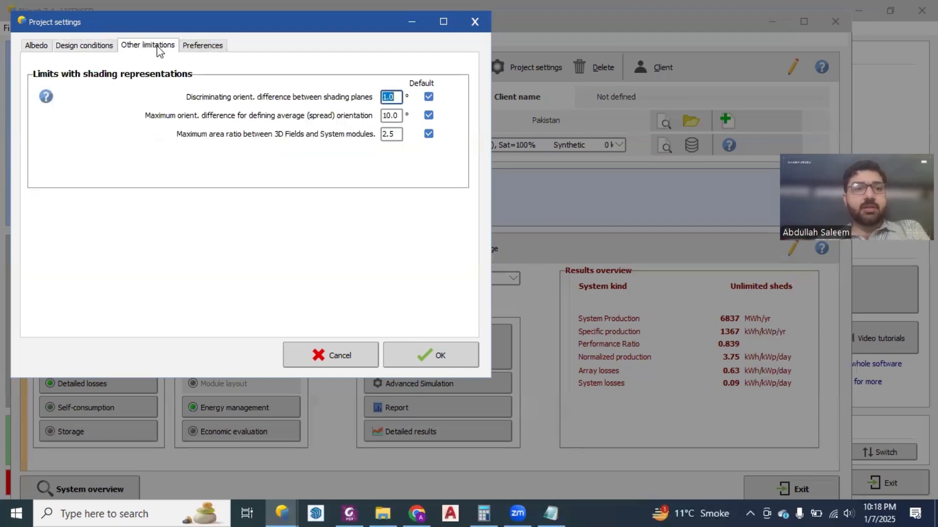
{"action": "left_click", "coordinate": [192, 46]}
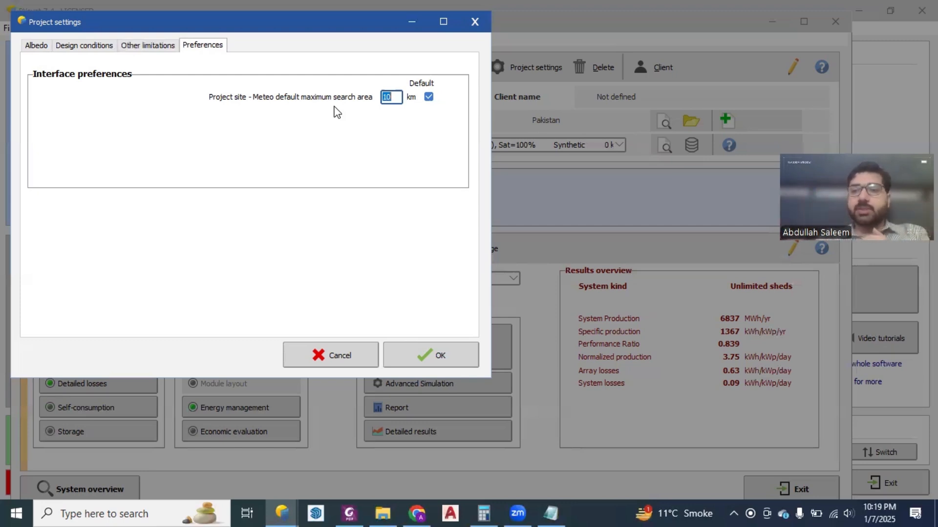
{"action": "left_click", "coordinate": [412, 347]}
{"action": "left_click", "coordinate": [416, 360]}
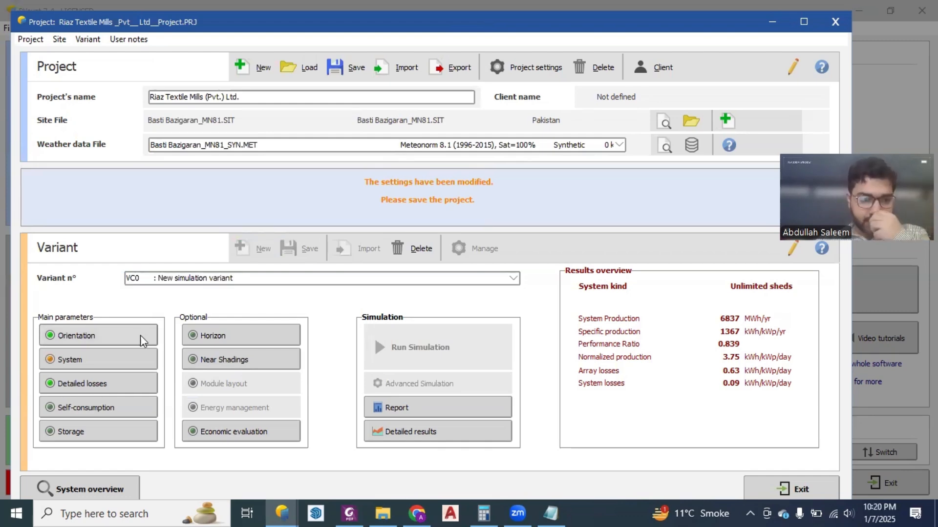
Check which simulation variants are available in the project.
{"action": "mouse_move", "coordinate": [120, 355]}
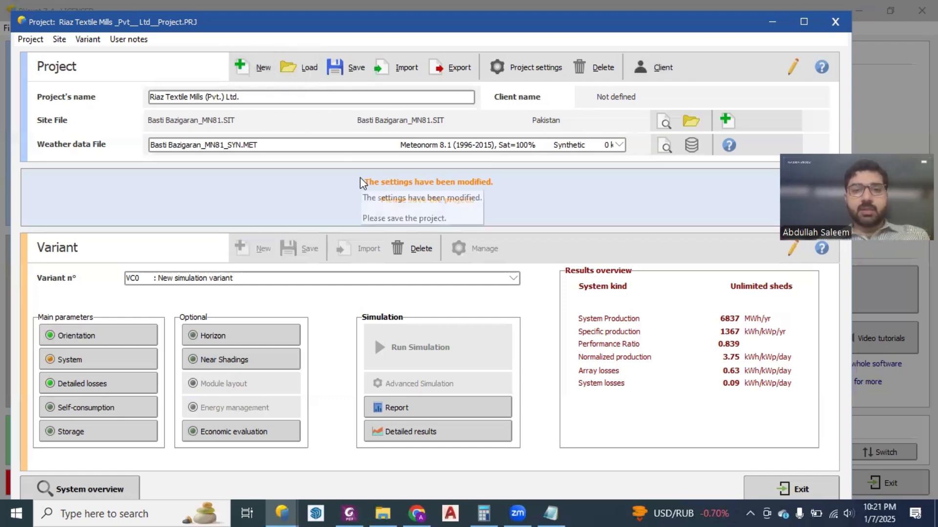
{"action": "left_click", "coordinate": [515, 282]}
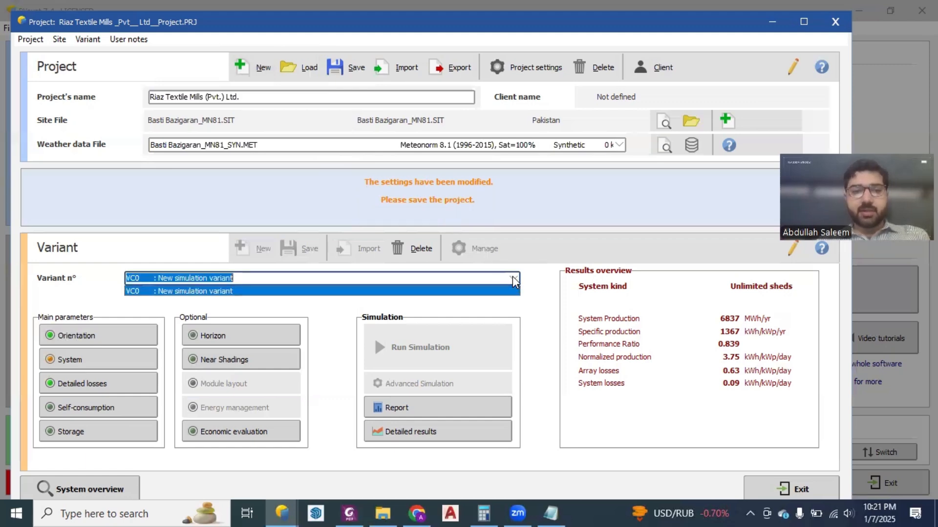
{"action": "left_click", "coordinate": [516, 282]}
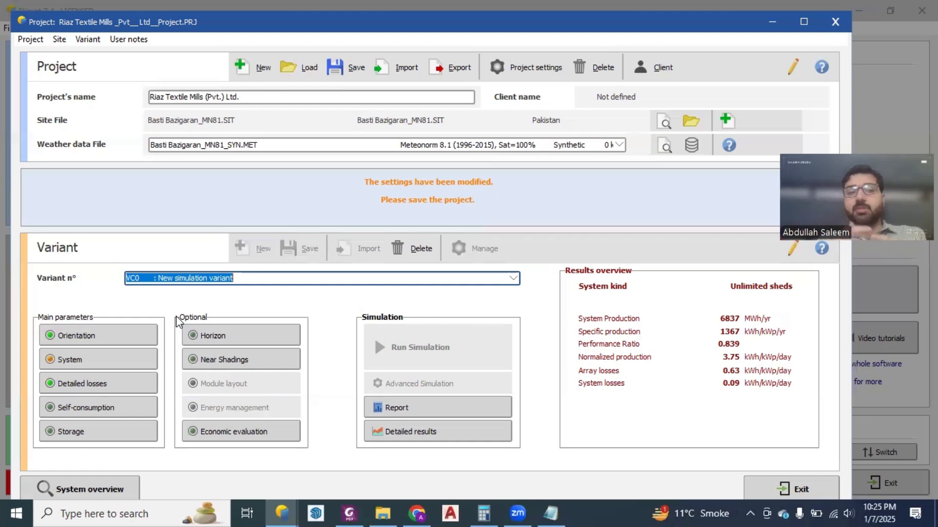
Open the variant's orientation settings without saving the modified project, and keep Unlimited sheds as the field type.
{"action": "left_click", "coordinate": [127, 333]}
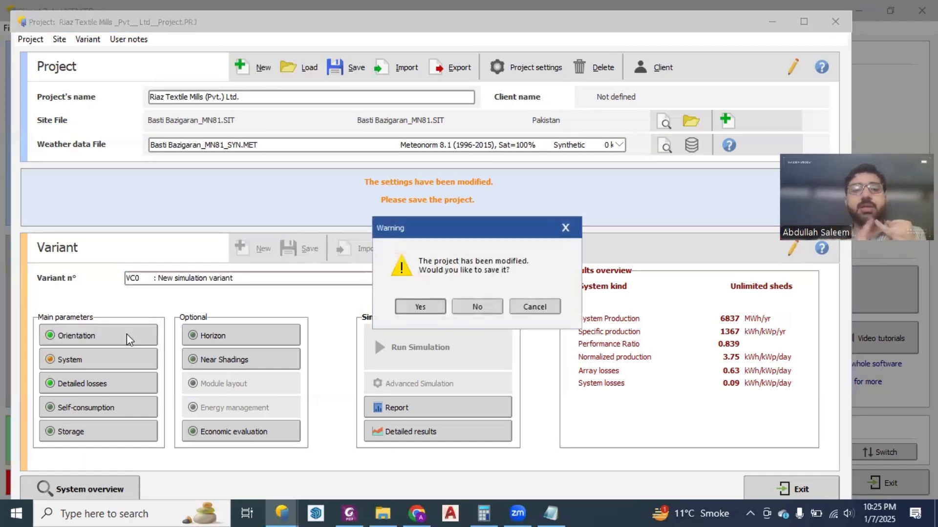
{"action": "left_click", "coordinate": [477, 306]}
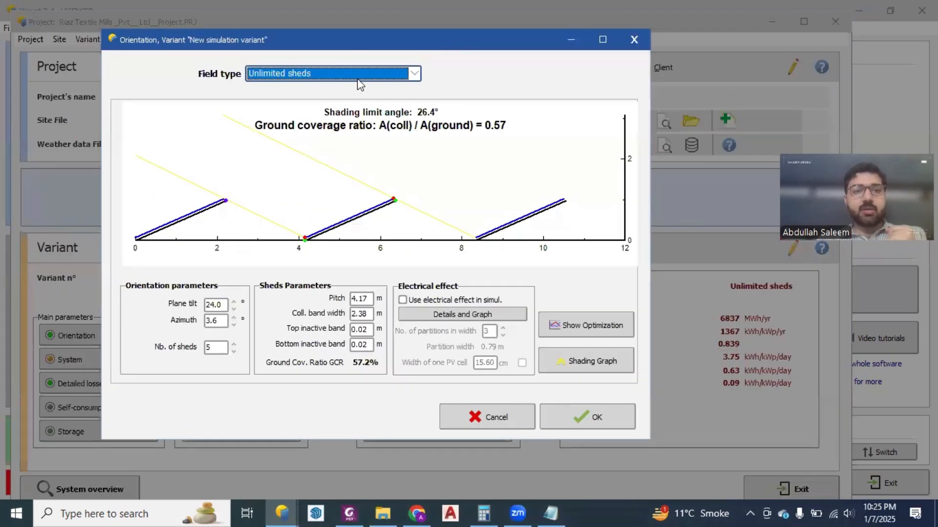
{"action": "left_click", "coordinate": [357, 79]}
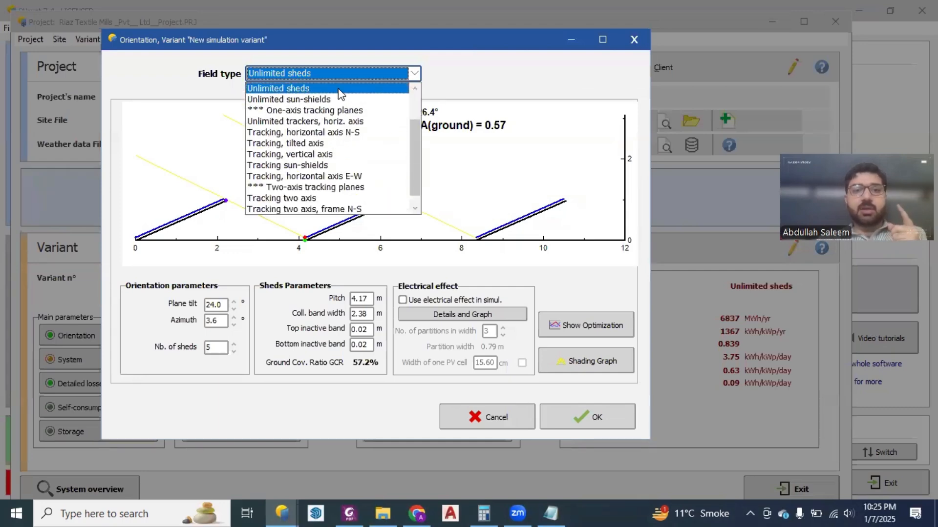
{"action": "left_click", "coordinate": [339, 90]}
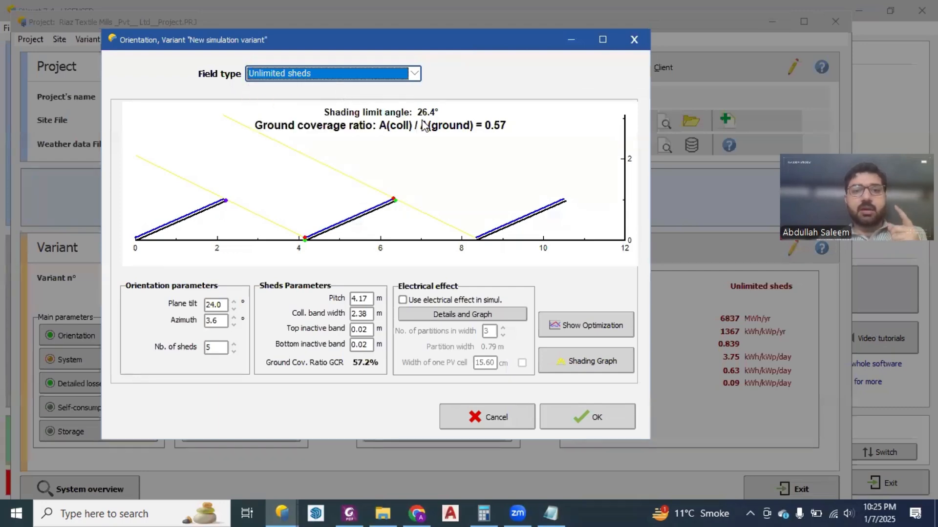
Examine the fixed and tracking field types offered for the variant's orientation.
{"action": "left_click", "coordinate": [391, 76]}
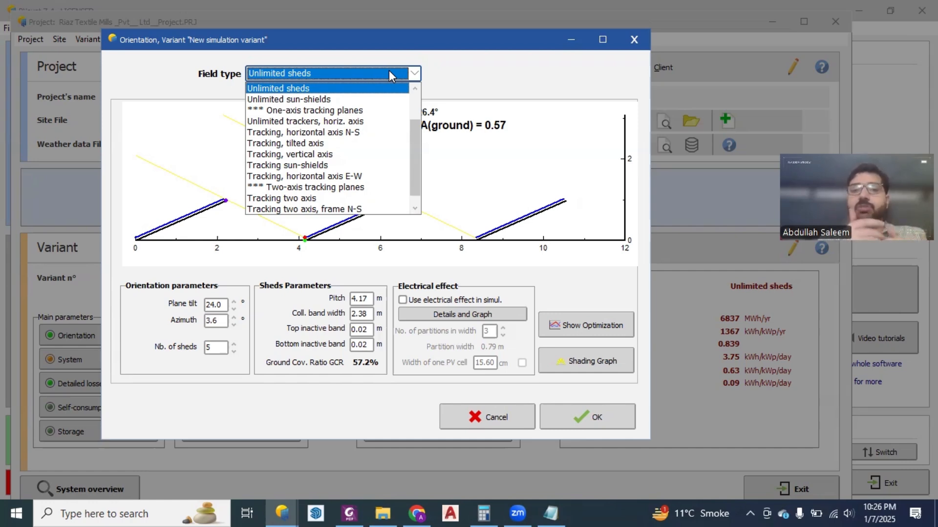
{"action": "left_click_drag", "start_coordinate": [415, 128], "coordinate": [414, 96]}
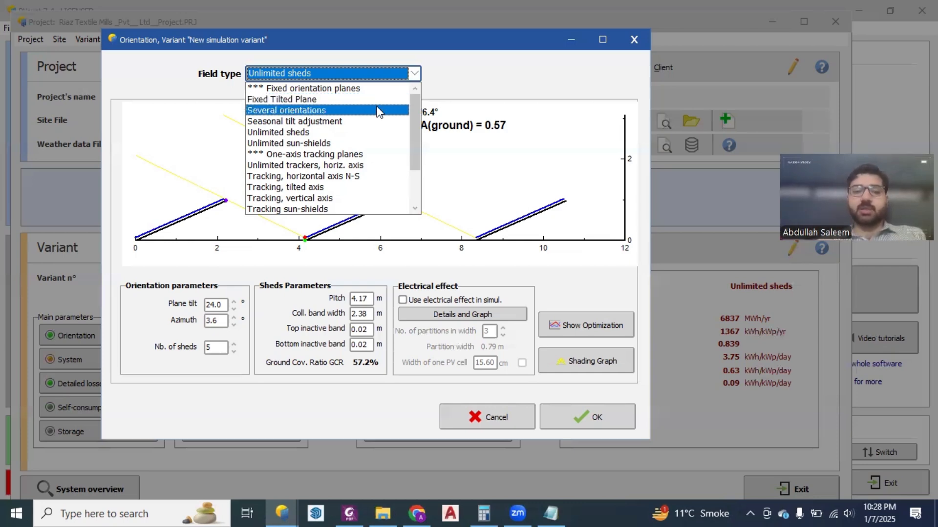
{"action": "left_click", "coordinate": [518, 513]}
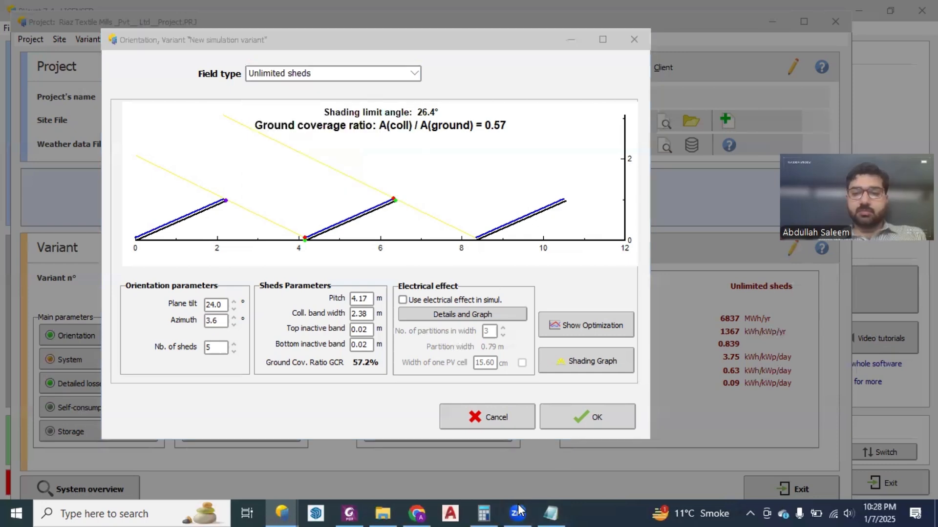